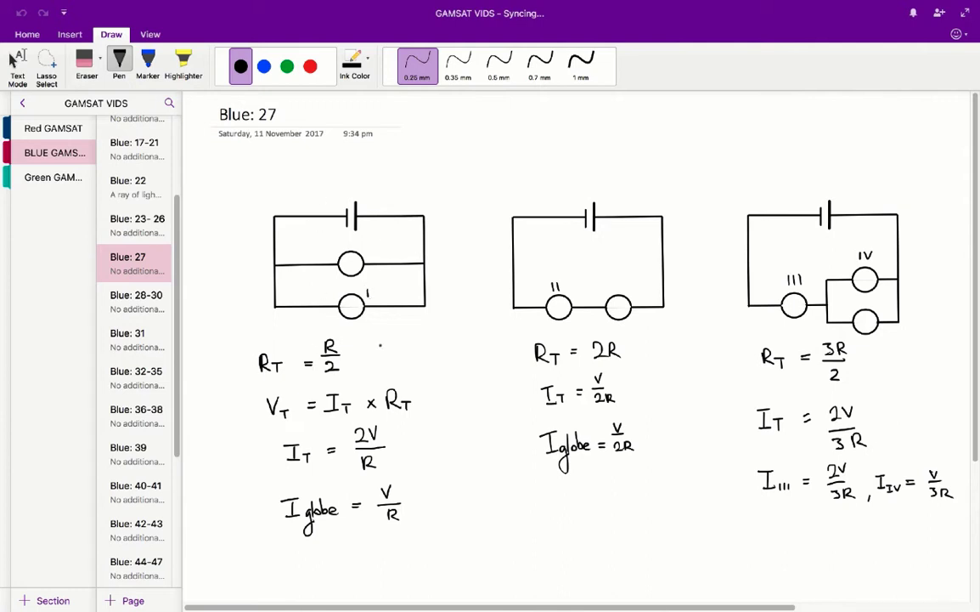
Step: Handwrite 1/R_T = 1/R + 1/R at the top of the page
mouse_move(430, 121)
mouse_down()
mouse_move(442, 136)
mouse_move(438, 161)
mouse_move(466, 144)
mouse_up()
drag(457, 151, 467, 151)
drag(490, 123, 490, 134)
mouse_move(482, 139)
mouse_down()
mouse_move(502, 139)
mouse_move(501, 157)
mouse_up()
mouse_move(515, 119)
mouse_down()
mouse_move(524, 155)
mouse_move(508, 144)
mouse_up()
drag(504, 139, 504, 151)
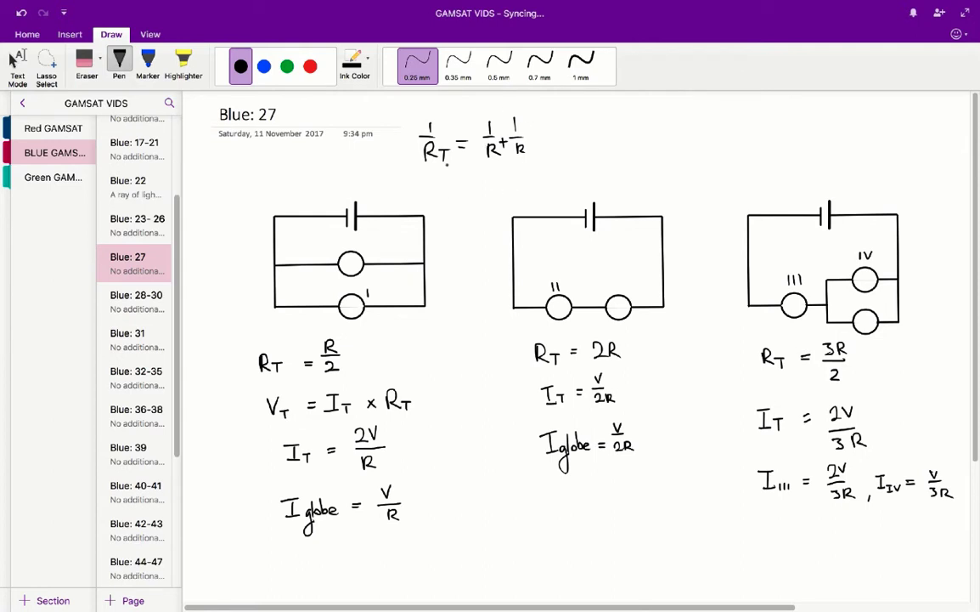
Step: Continue the working with 1/R_T = 2/R and R_T = R/2 on the lines below
drag(439, 170, 446, 182)
mouse_move(436, 187)
mouse_down()
mouse_move(446, 199)
mouse_move(468, 189)
mouse_up()
drag(476, 170, 489, 184)
mouse_move(478, 187)
mouse_down()
mouse_move(488, 199)
mouse_move(453, 217)
mouse_move(472, 212)
mouse_up()
mouse_move(463, 218)
mouse_down()
mouse_move(491, 212)
mouse_move(492, 224)
mouse_up()
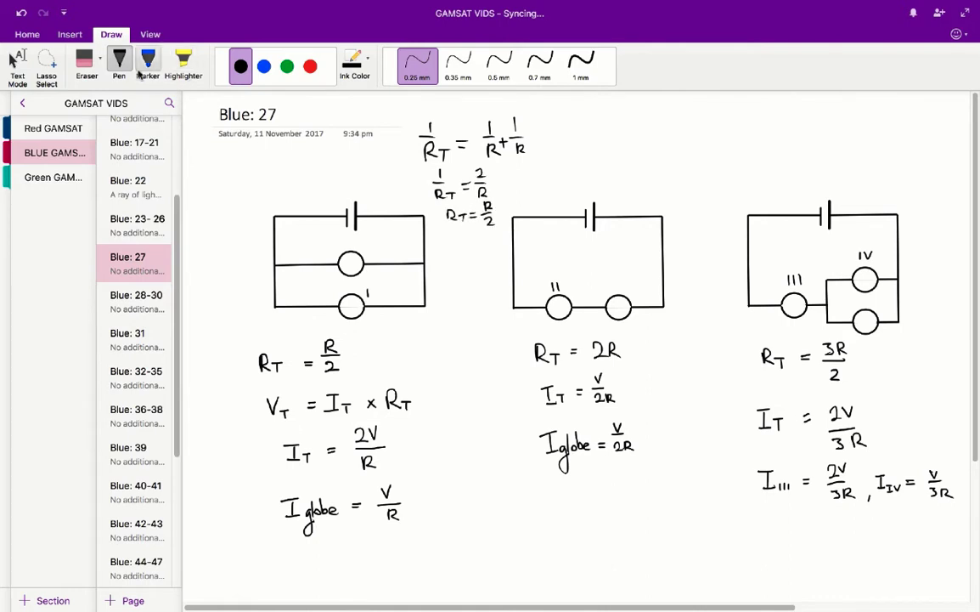
Step: Erase the whole 1/R_T working again and return to the thin black pen
click(84, 61)
mouse_move(449, 212)
mouse_down()
mouse_move(491, 218)
mouse_move(441, 212)
mouse_move(476, 179)
mouse_up()
mouse_move(425, 144)
mouse_down()
mouse_move(476, 144)
mouse_move(486, 168)
mouse_up()
drag(506, 123, 523, 153)
click(119, 60)
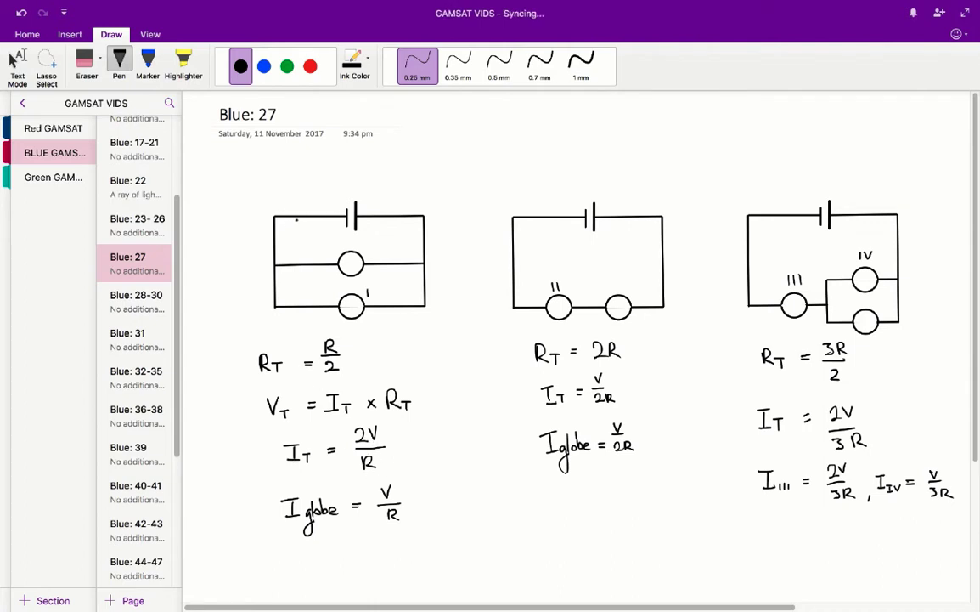
click(300, 219)
Step: Write R/2 above globe IV, R above globe III and a + between them, then leave inking
drag(853, 221, 862, 247)
drag(777, 235, 786, 249)
mouse_move(810, 240)
mouse_down()
mouse_move(822, 240)
mouse_move(816, 247)
mouse_up()
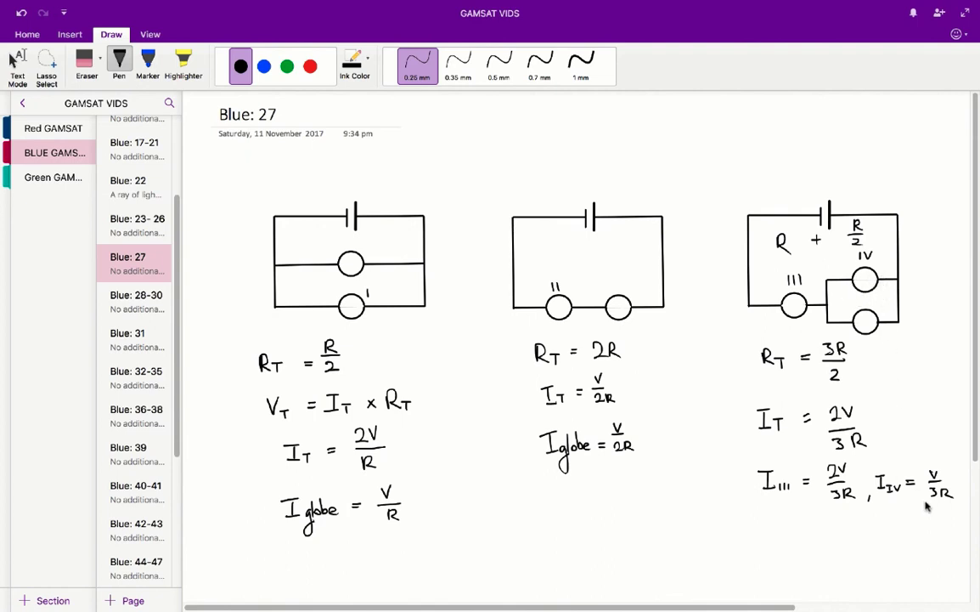
key(Escape)
key(Escape)
Step: Handwrite the answer A under the Iglobe = V/R line of the first circuit
mouse_move(422, 544)
mouse_down()
mouse_move(409, 571)
mouse_move(425, 571)
mouse_up()
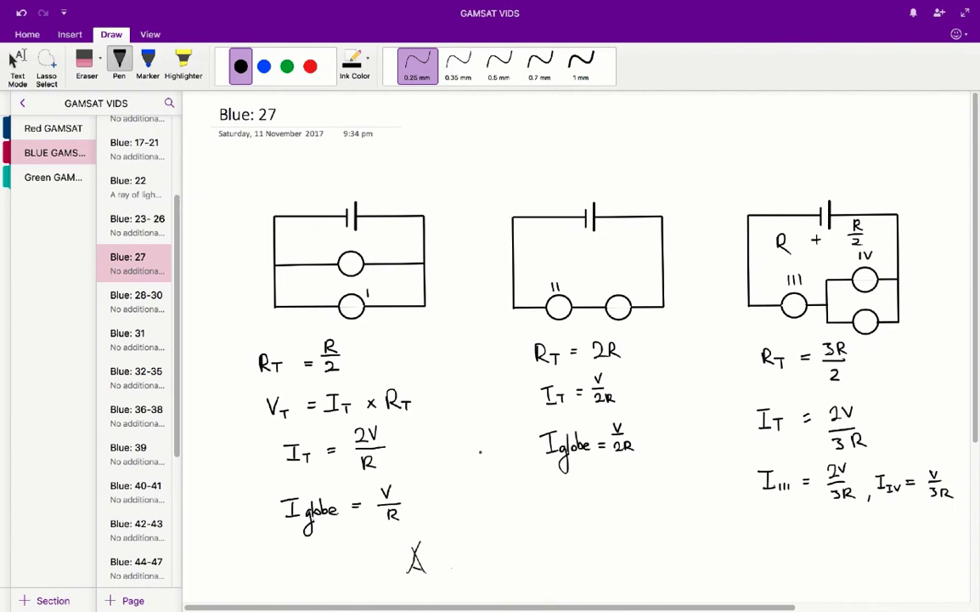